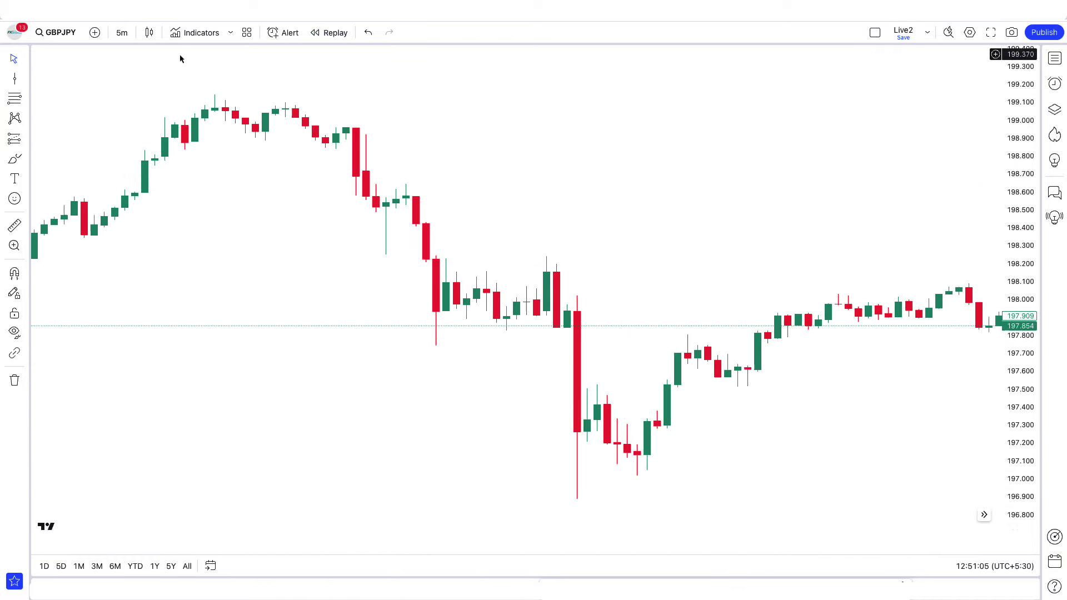
Step: Confirm the 5m interval and add the community Double AI Super Trend Trading strategy to GBPJPY
left_click(123, 33)
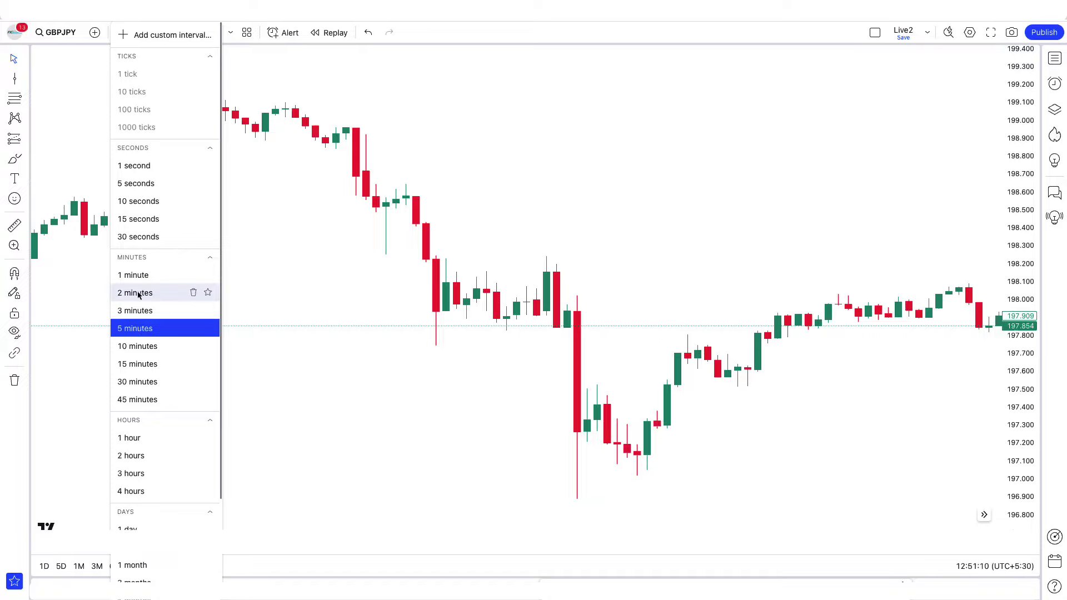
left_click(252, 276)
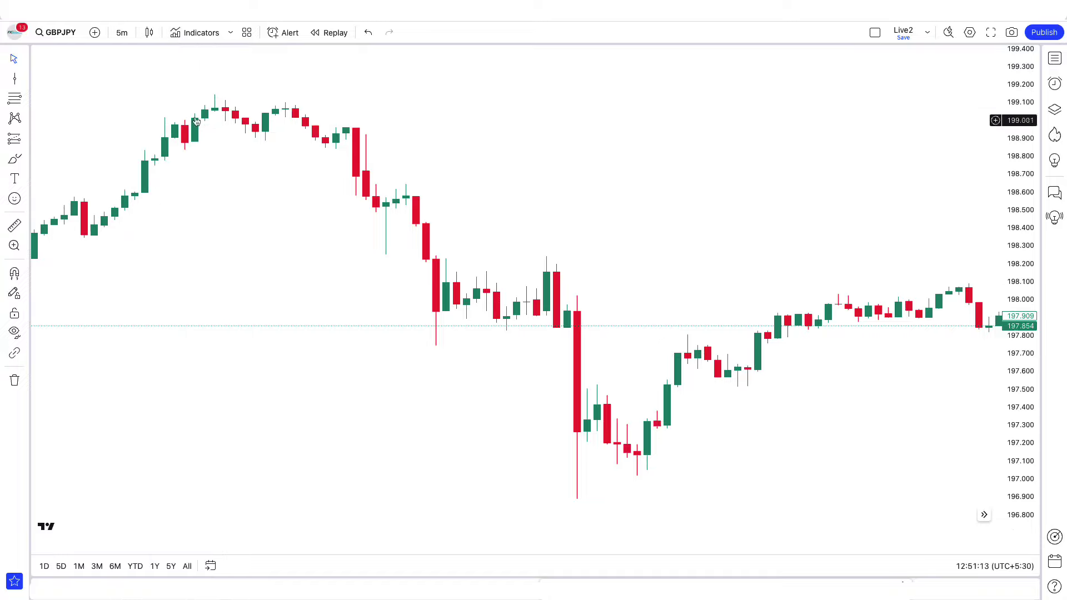
left_click(195, 33)
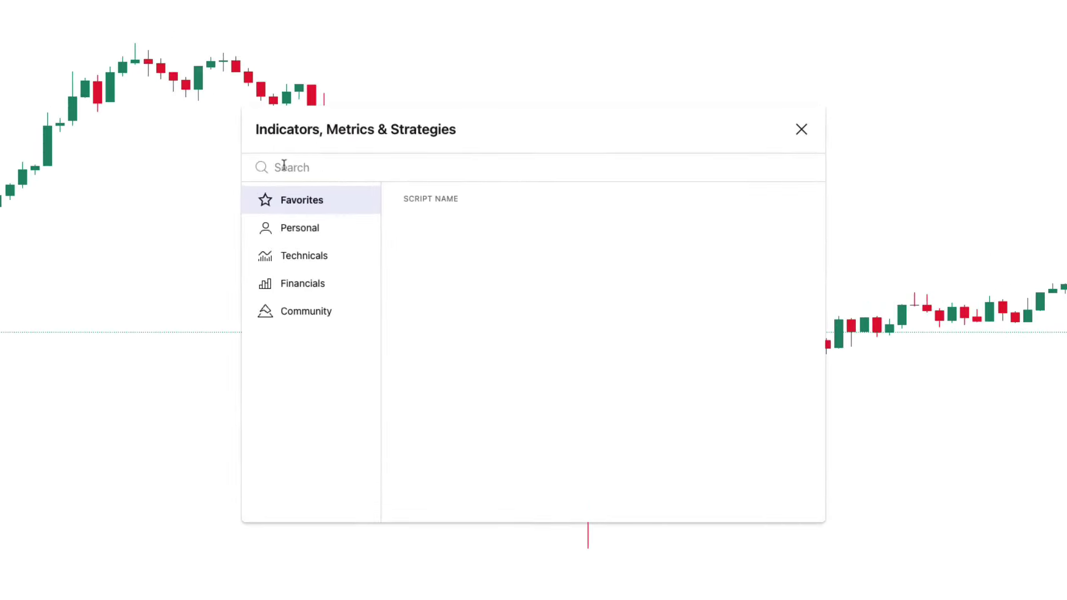
type("Double AI Super Trend Trading")
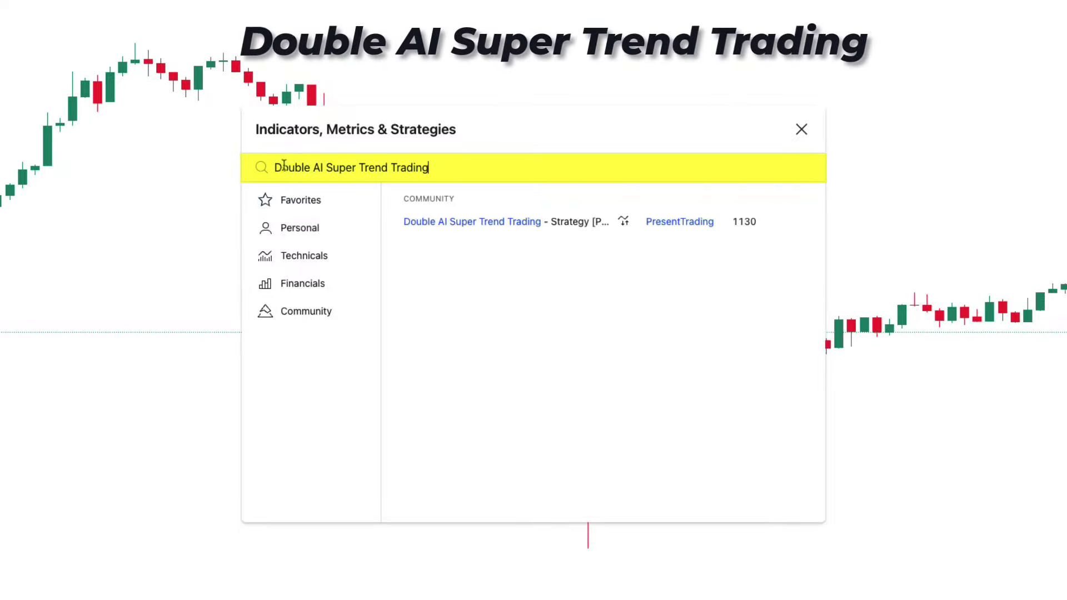
left_click(478, 226)
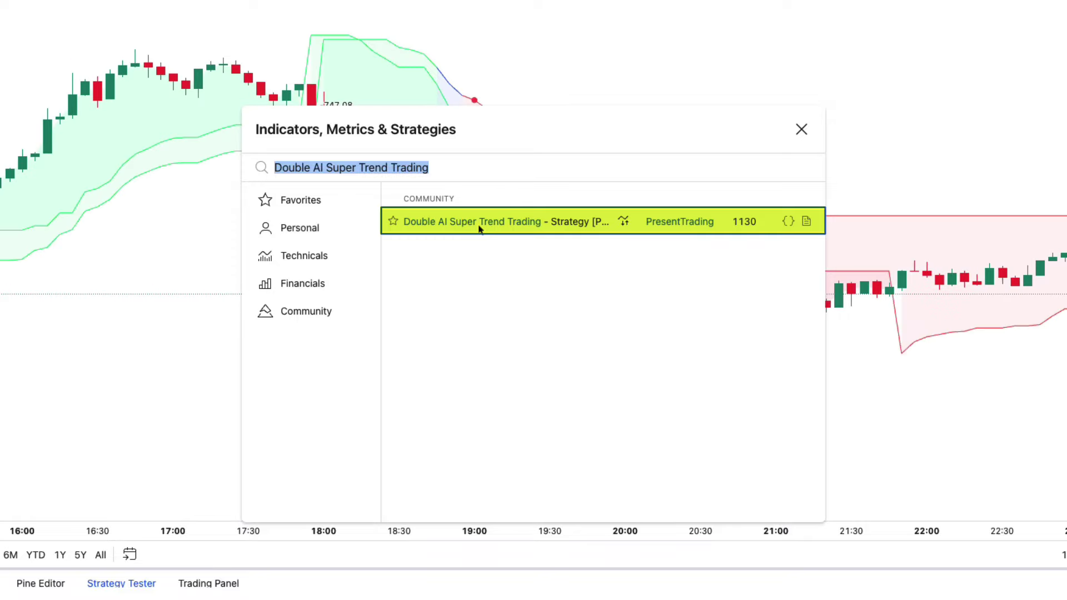
left_click(801, 129)
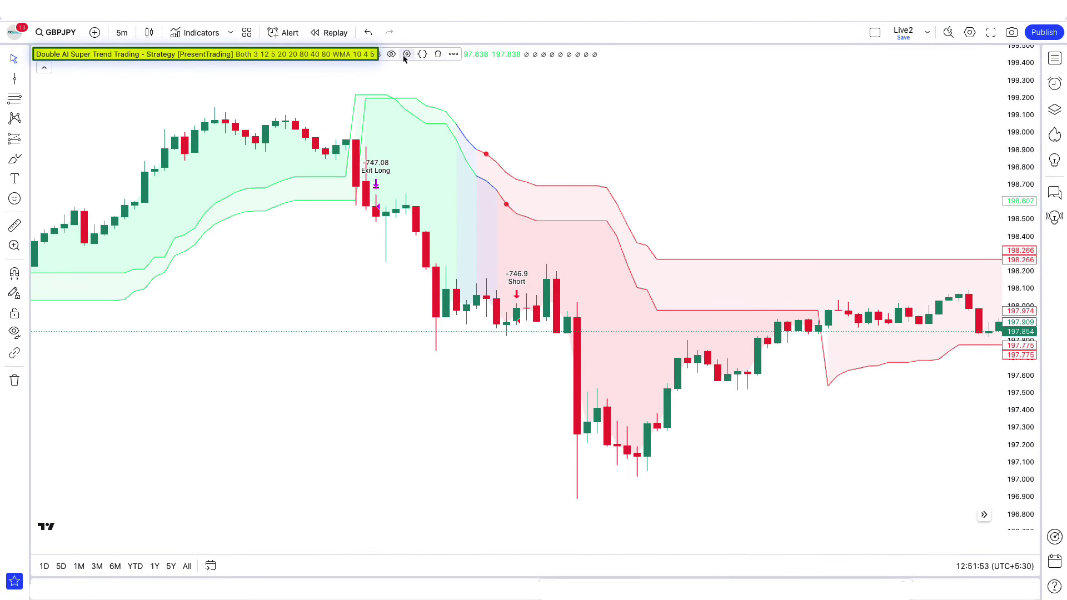
left_click(407, 54)
Step: Set 2nd Neighbors to 7 and Length to 6, and hide all six AI trend signal markers and the trades on chart
left_click(497, 237)
left_click(498, 237)
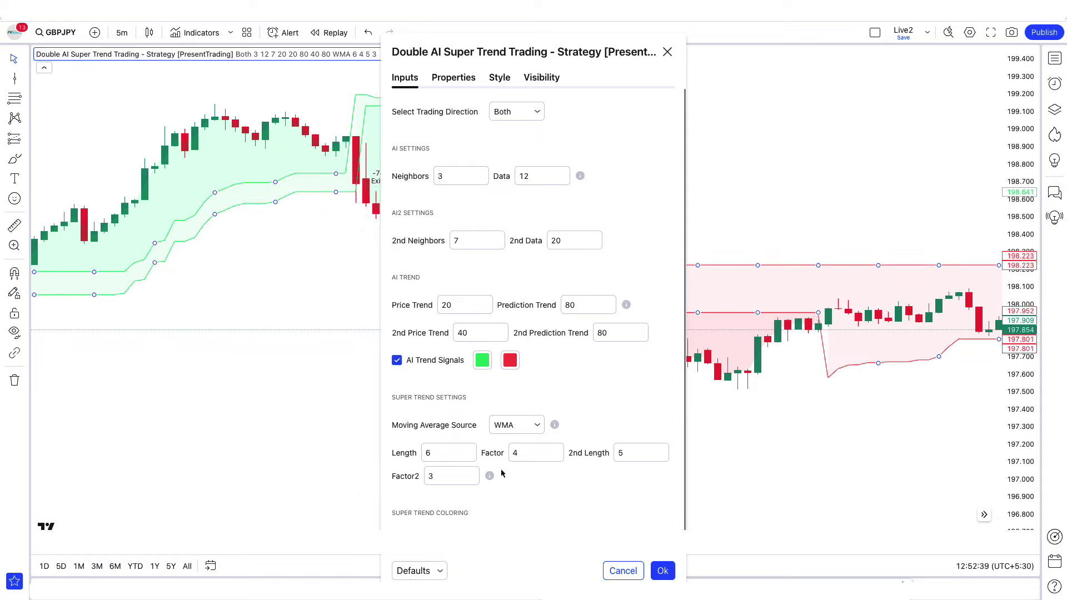
left_click(500, 77)
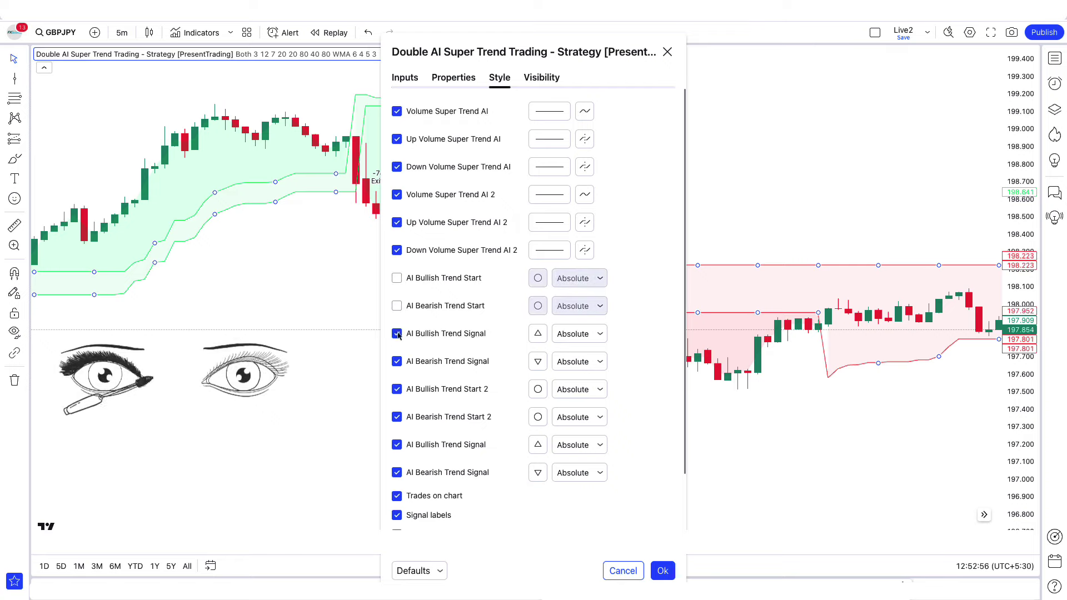
left_click(396, 334)
left_click(397, 361)
left_click(396, 389)
left_click(397, 416)
left_click(396, 445)
left_click(396, 473)
left_click(397, 496)
left_click(664, 571)
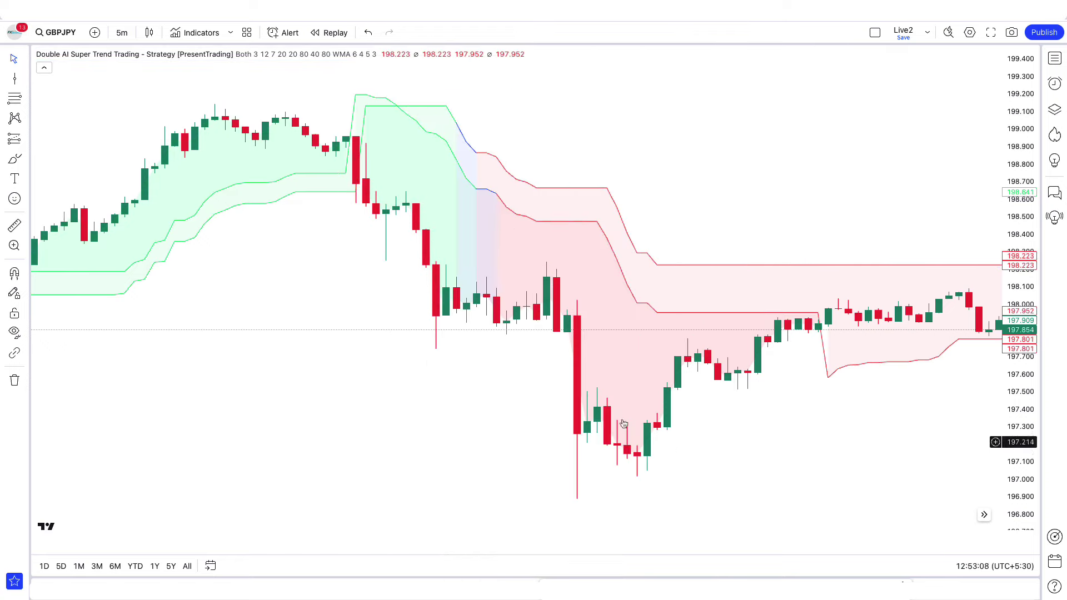
left_click(213, 35)
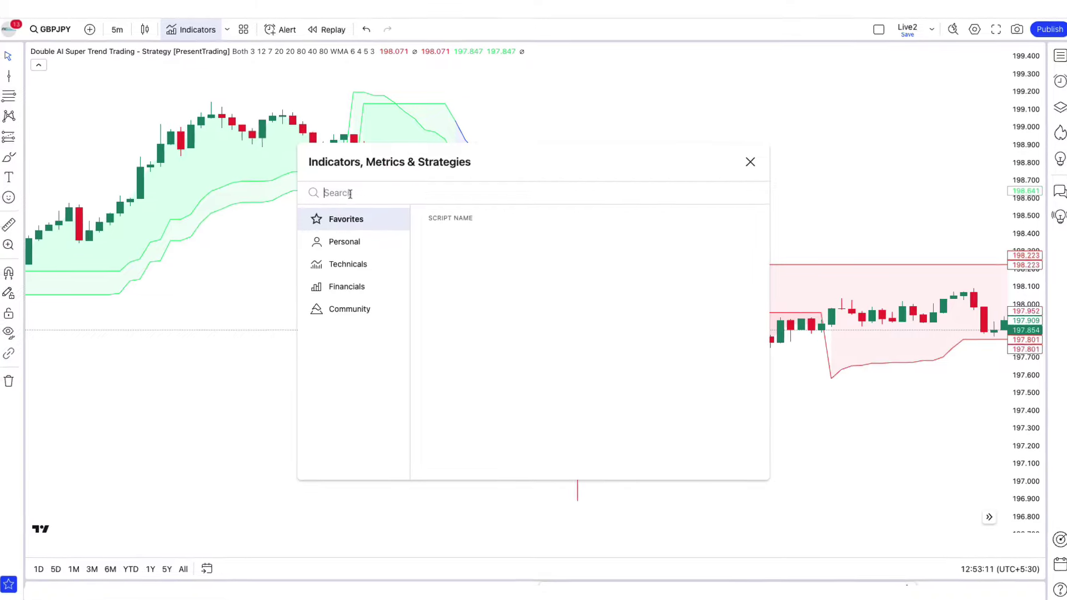
Step: Search 'AI Adaptive Money Flow Index' and add the AlgoAlpha indicator below the price chart
type("AI Adaptive Money Flow Index")
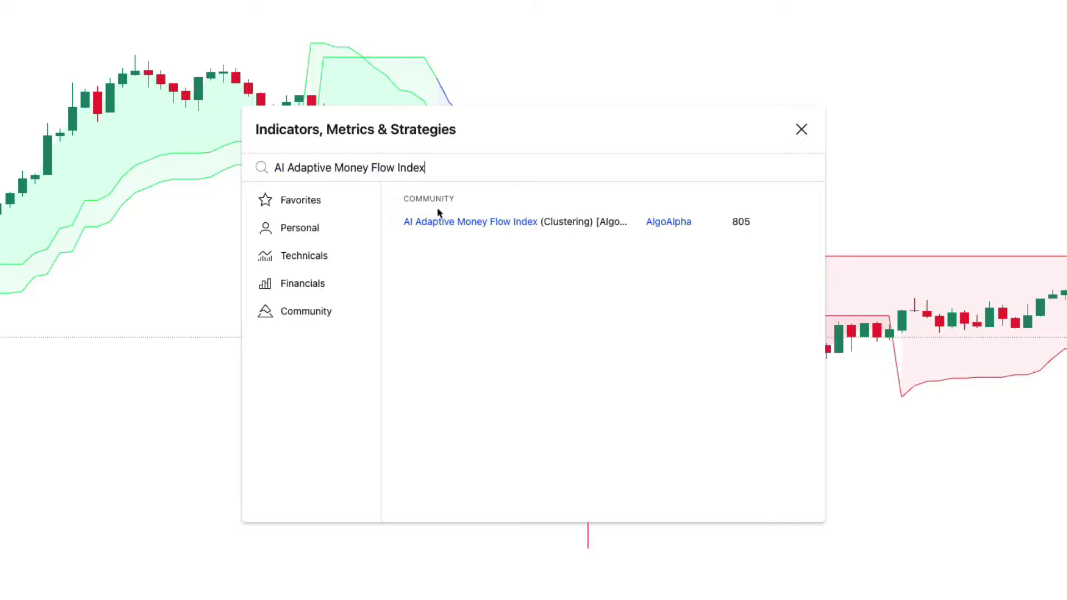
left_click(470, 225)
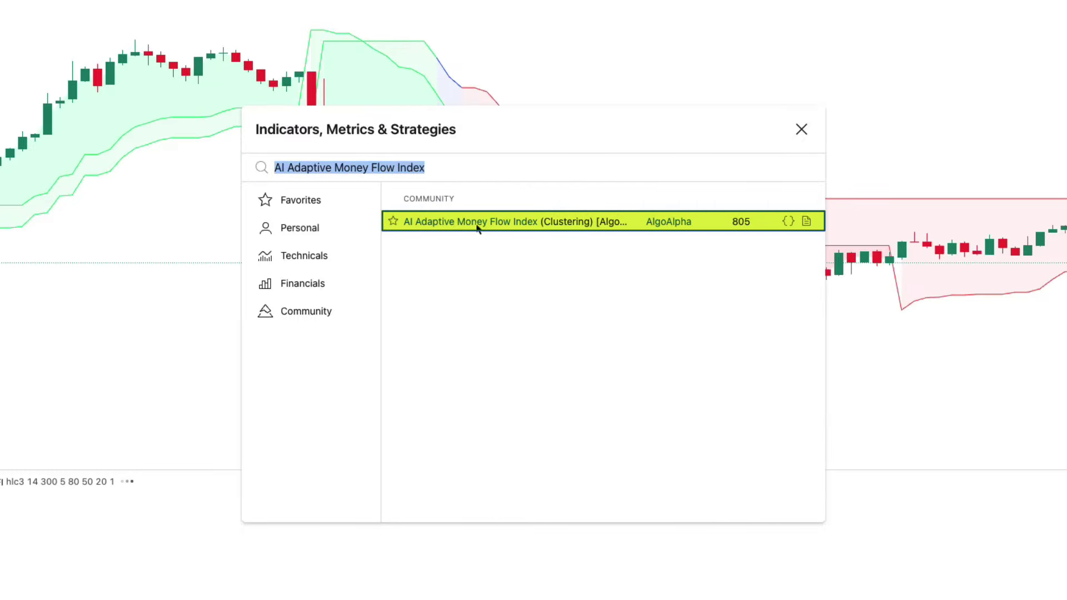
left_click(802, 129)
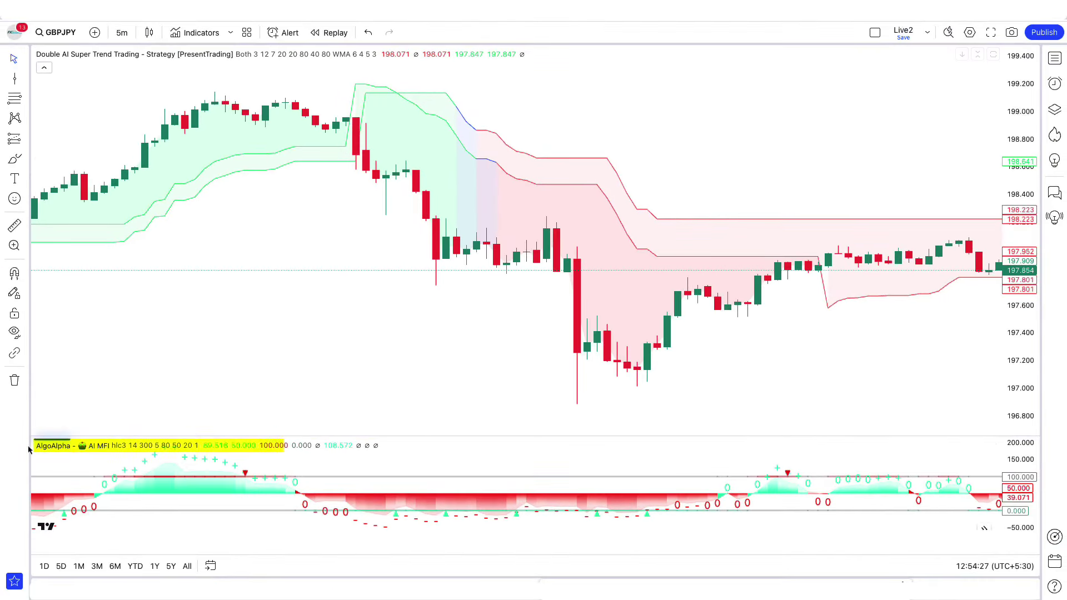
Step: In the AI MFI settings, hide the Bearish and Bullish Reversal markers and set MFI Source to hlcc4
left_click(223, 447)
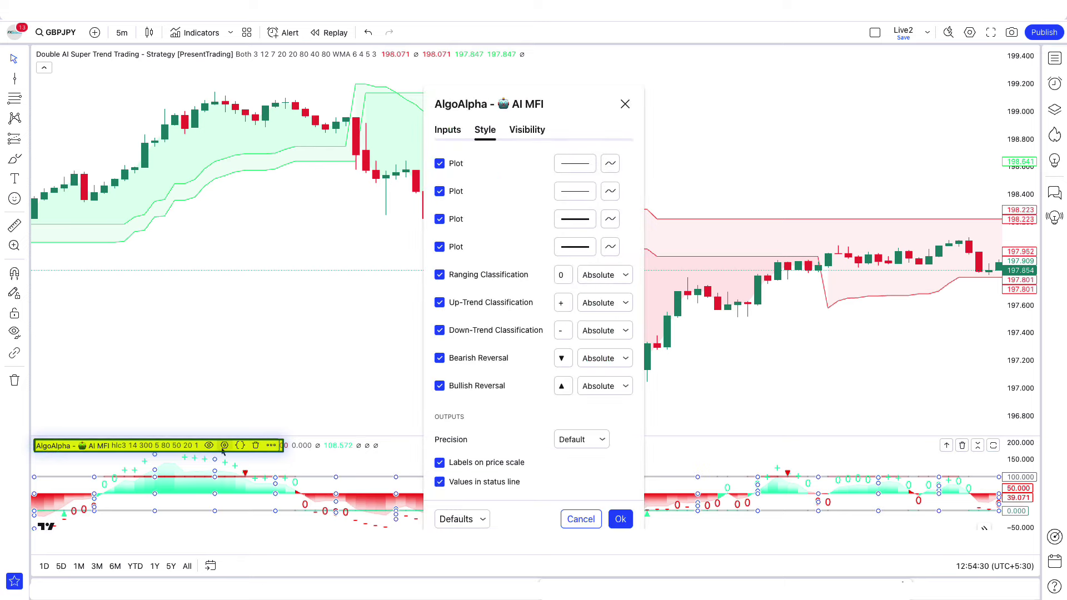
left_click(439, 359)
left_click(439, 386)
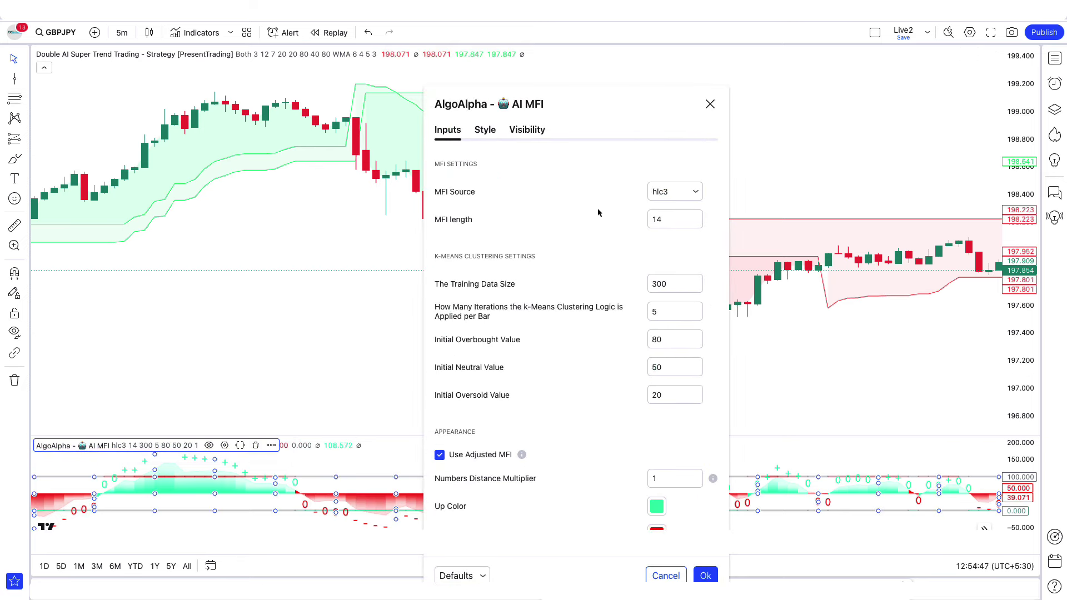
left_click(689, 193)
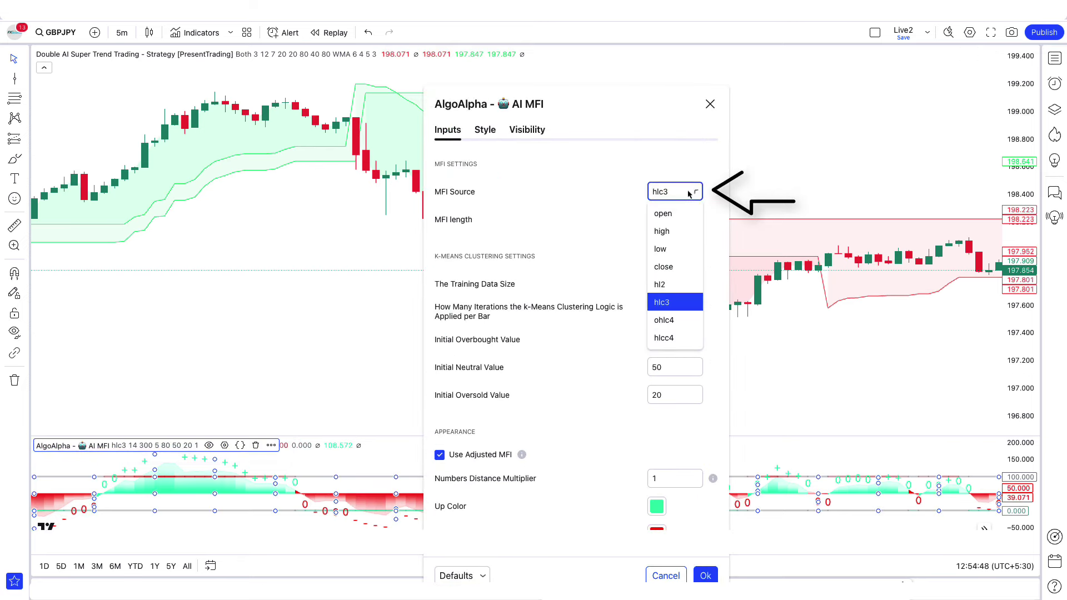
left_click(667, 339)
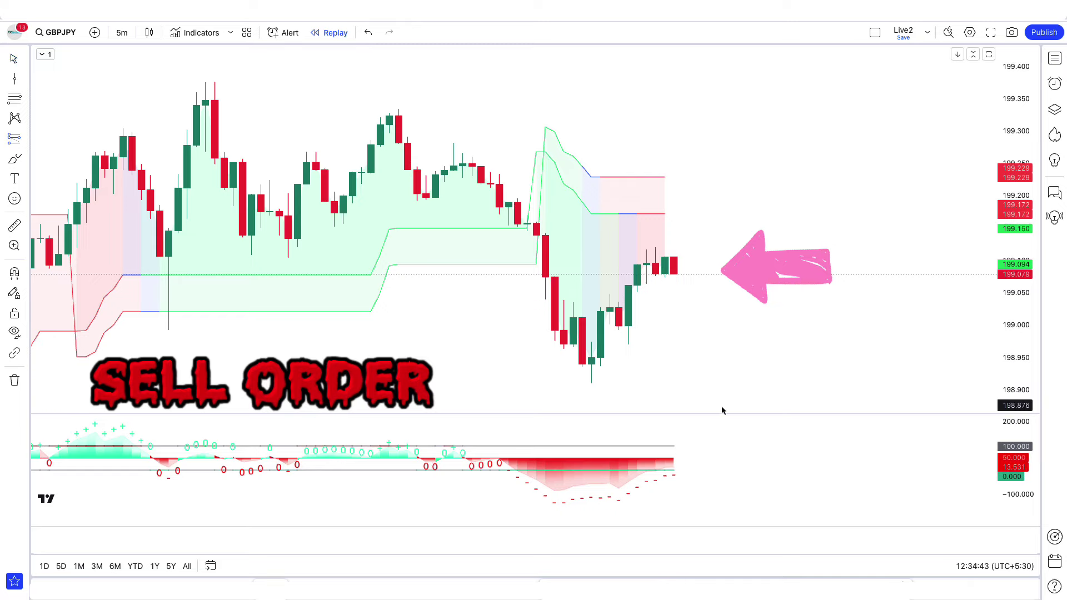
Step: Place a short position on the latest candle with stop at 199.230 and target near 198.880
left_click(675, 276)
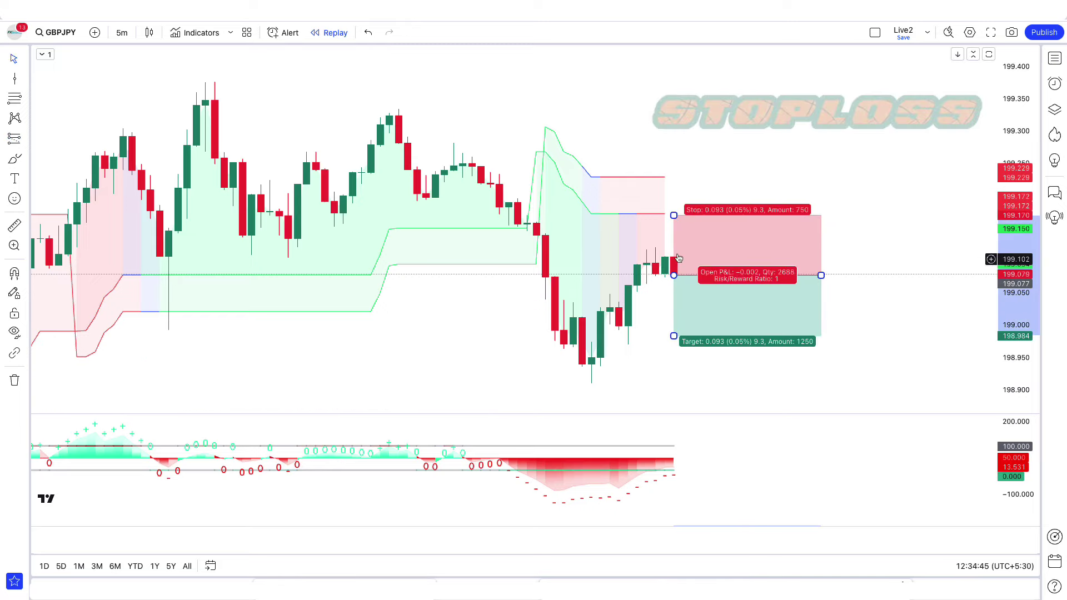
left_click_drag(673, 216, 675, 177)
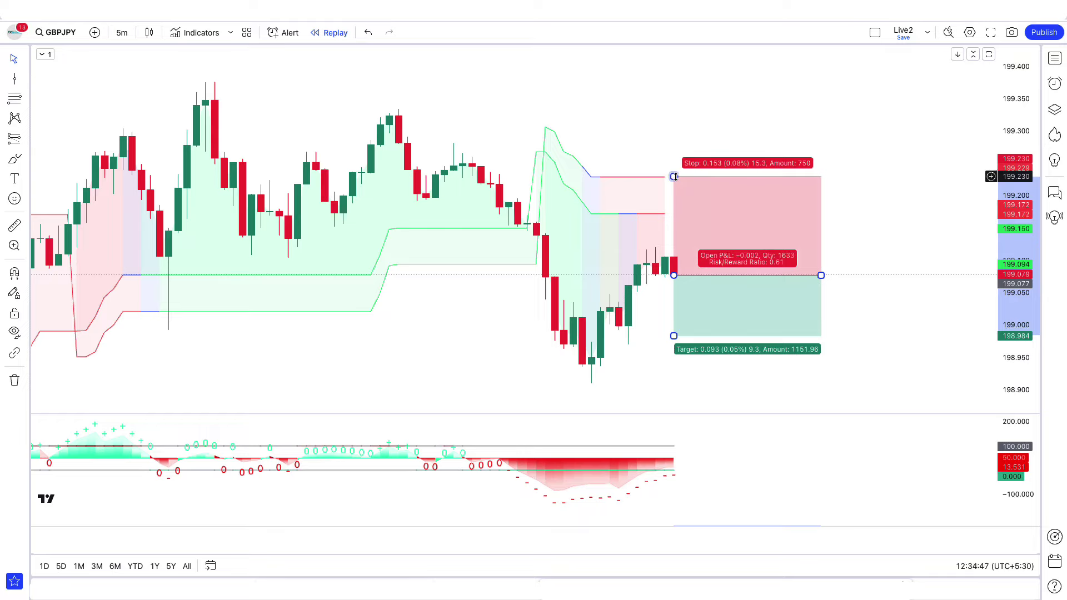
left_click_drag(673, 336, 676, 416)
left_click(636, 378)
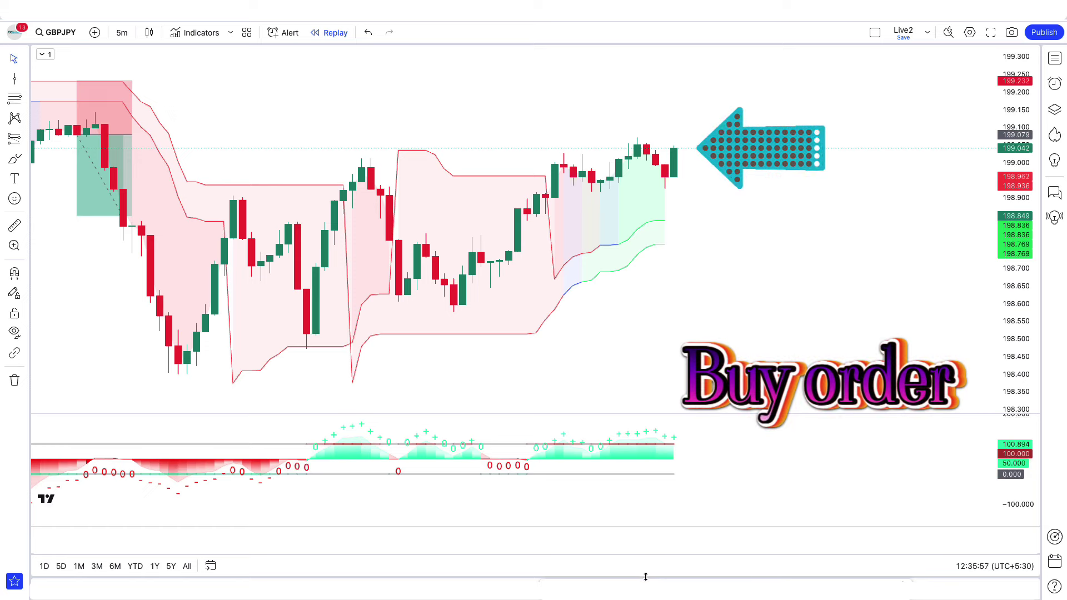
Step: Place a long position at the latest candle with stop near 198.77 and a 1.5 risk/reward target
left_click(674, 150)
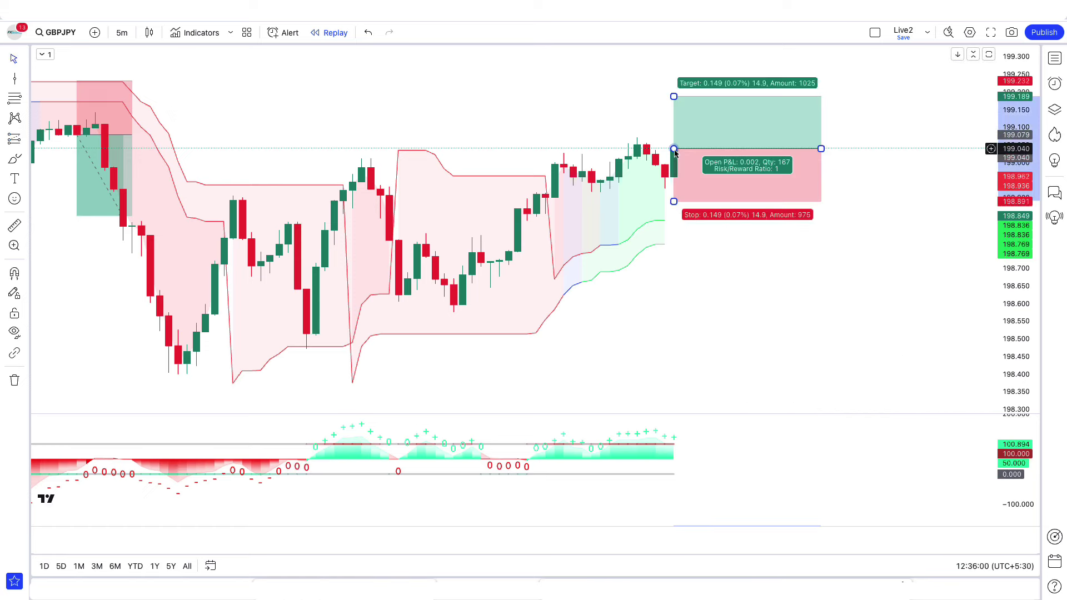
left_click_drag(674, 202, 685, 242)
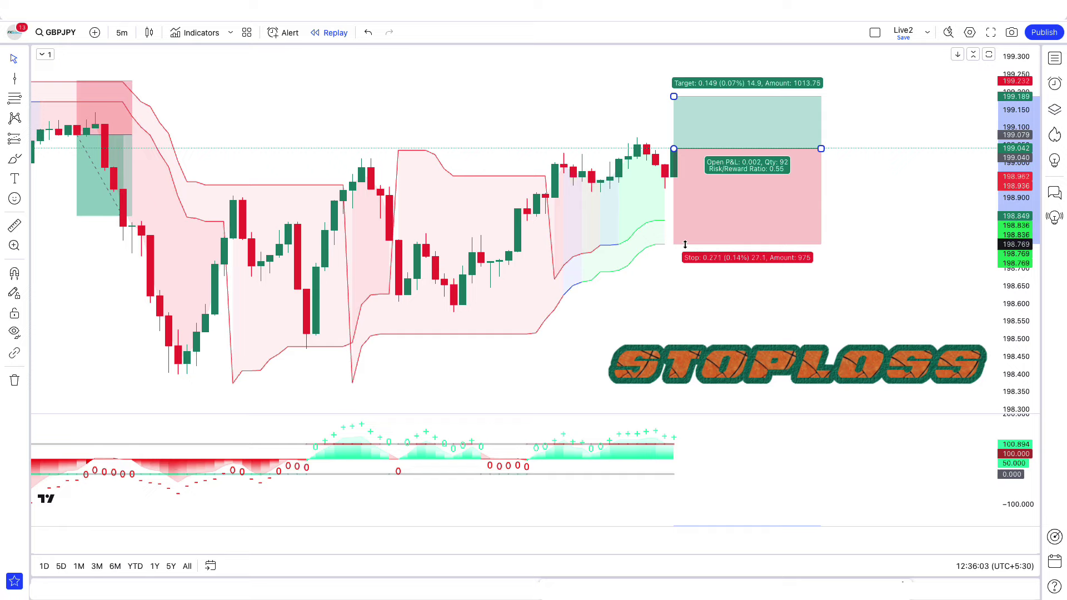
left_click_drag(674, 98, 674, 45)
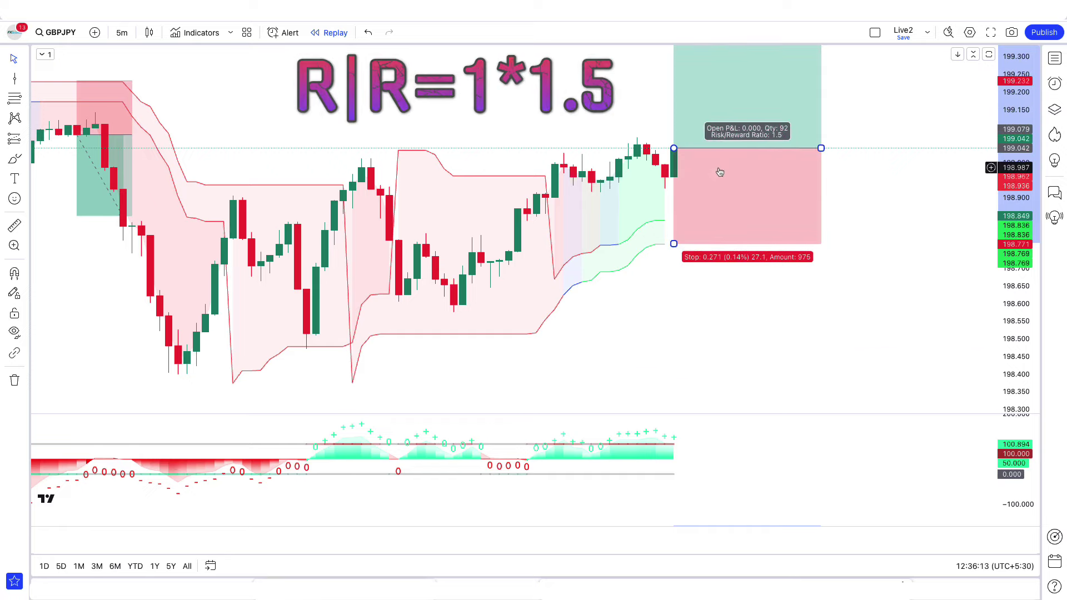
left_click(674, 376)
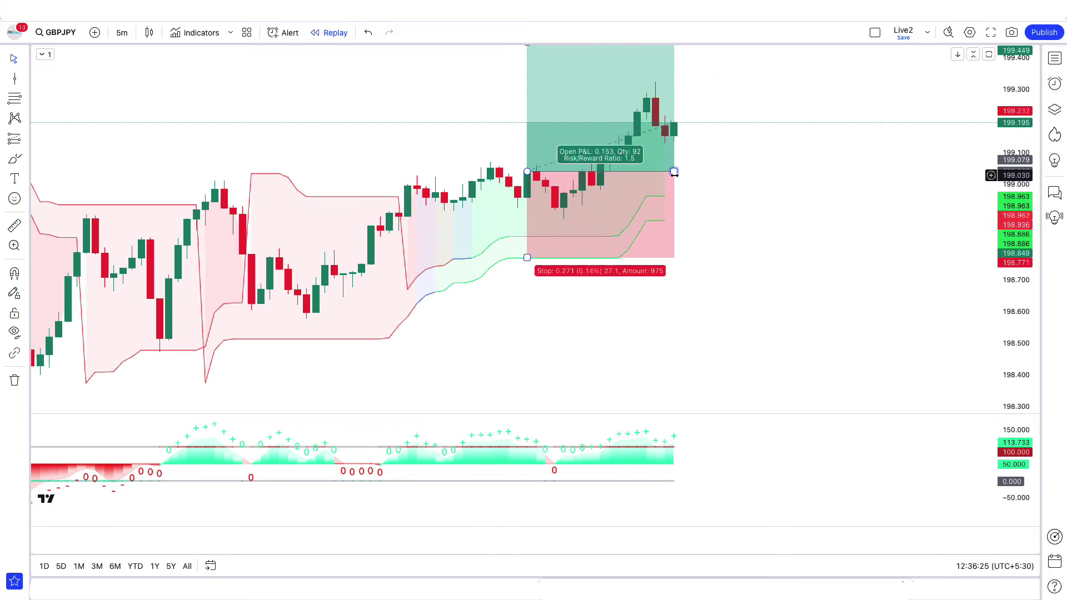
Step: Stretch the long trade box forward over the upcoming bars and select it to check its outcome
left_click_drag(674, 173, 992, 174)
left_click(715, 379)
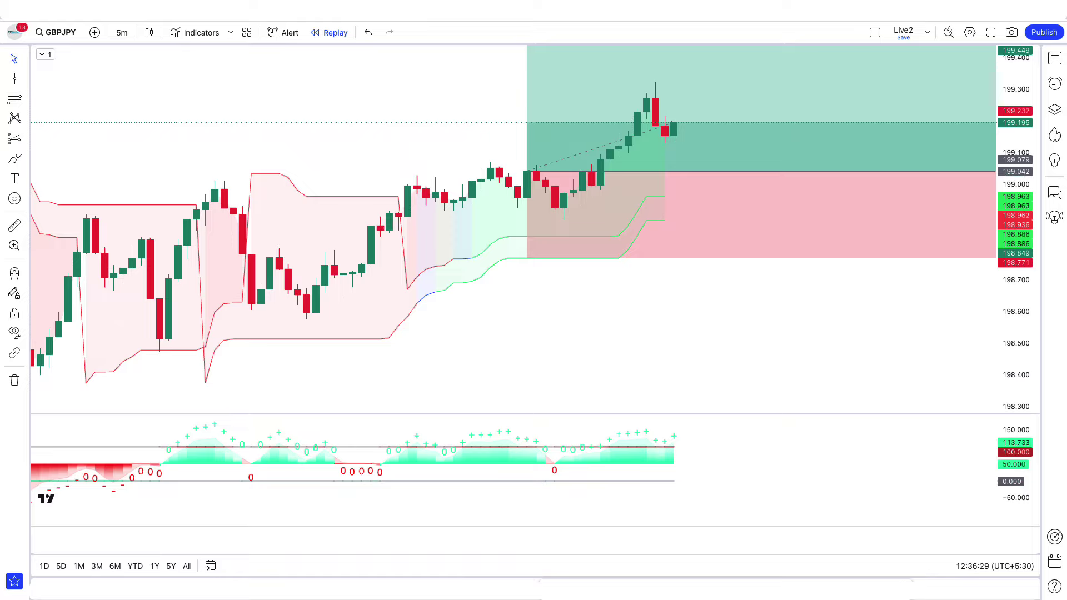
left_click(939, 228)
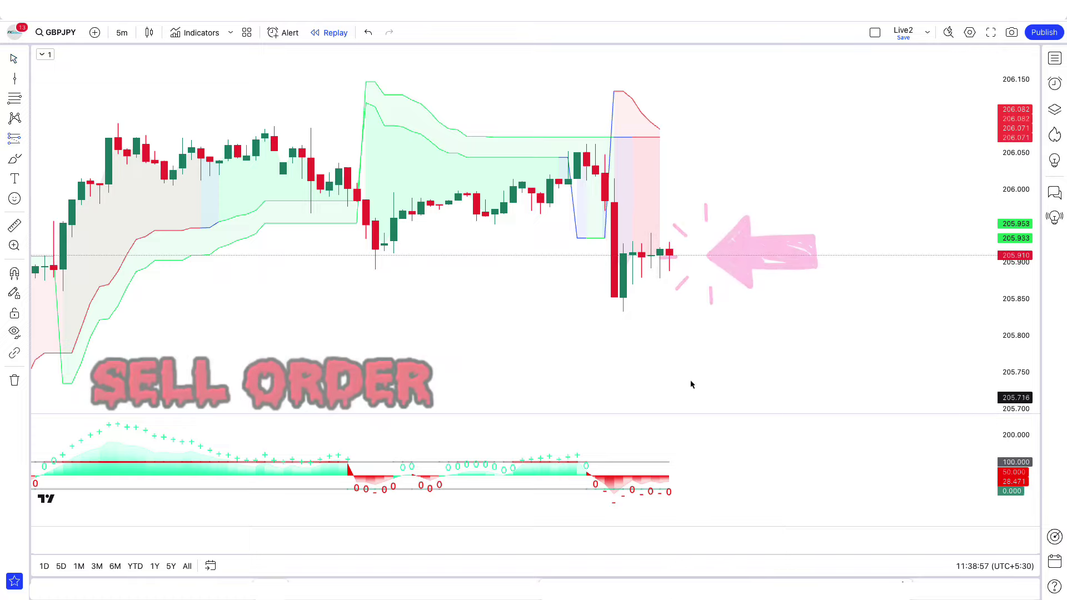
Step: Place a short position at the latest candle, stop above the Super Trend band and target well below
left_click(671, 258)
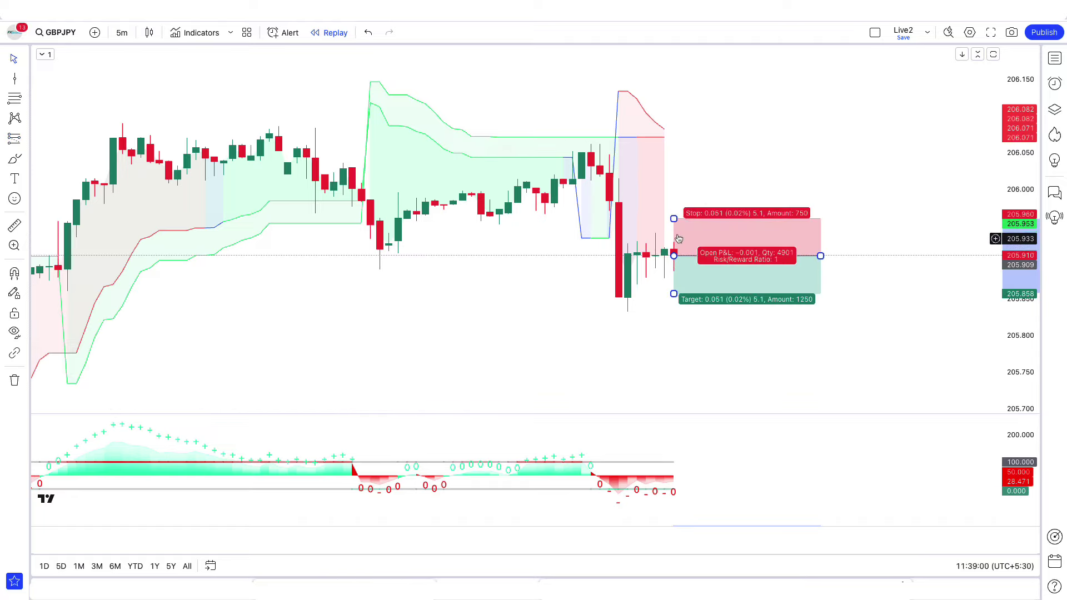
left_click_drag(674, 219, 675, 132)
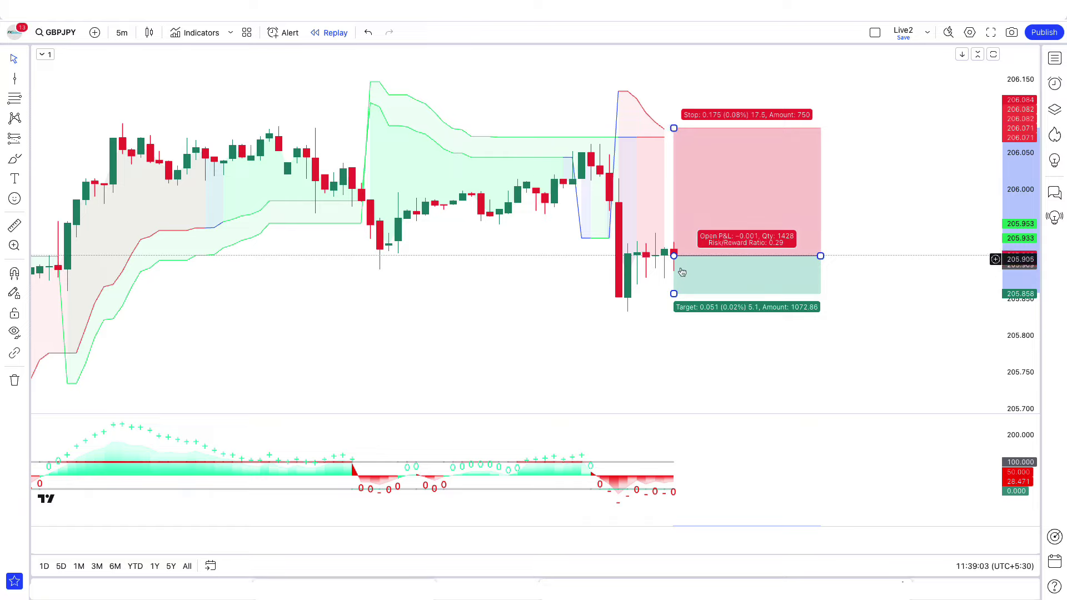
left_click_drag(674, 294, 673, 430)
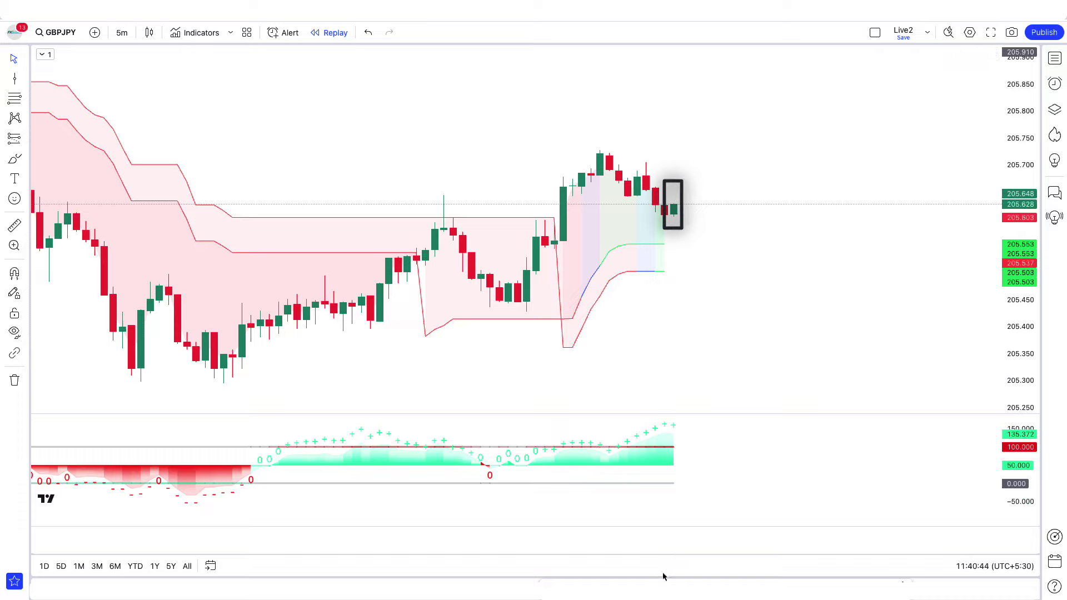
Step: Place a long position with its stop on the lower Super Trend line and about 1.6 risk/reward
left_click(673, 207)
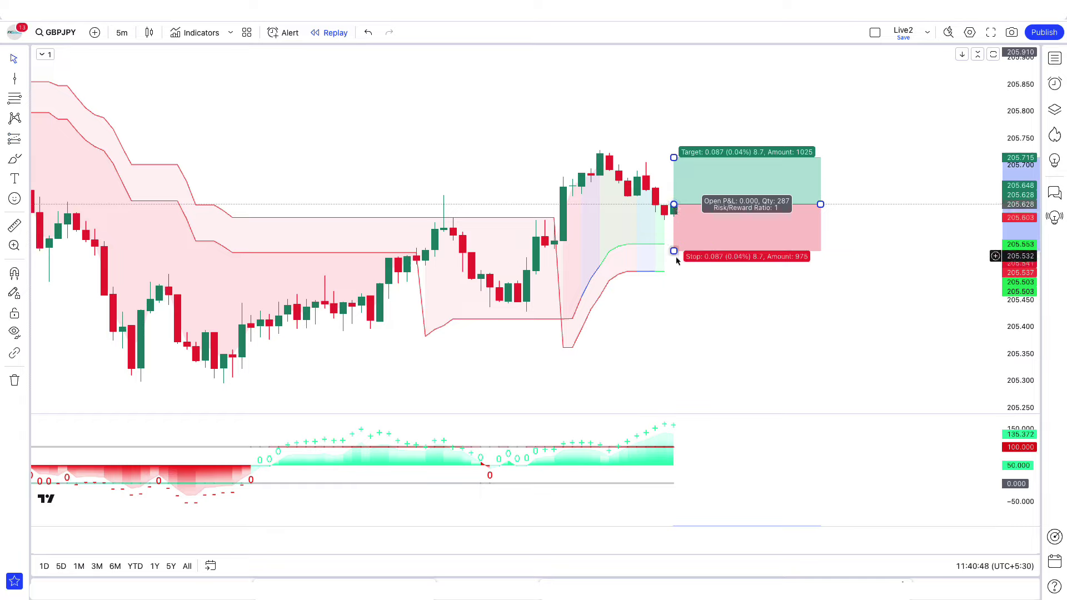
left_click_drag(674, 251, 676, 259)
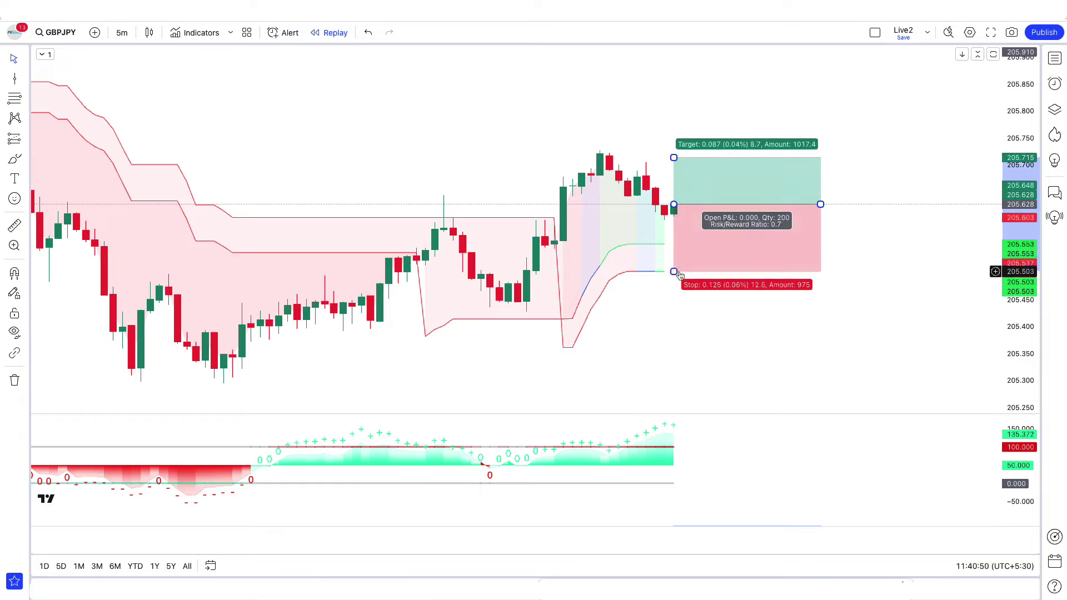
left_click_drag(673, 158, 676, 104)
left_click(663, 342)
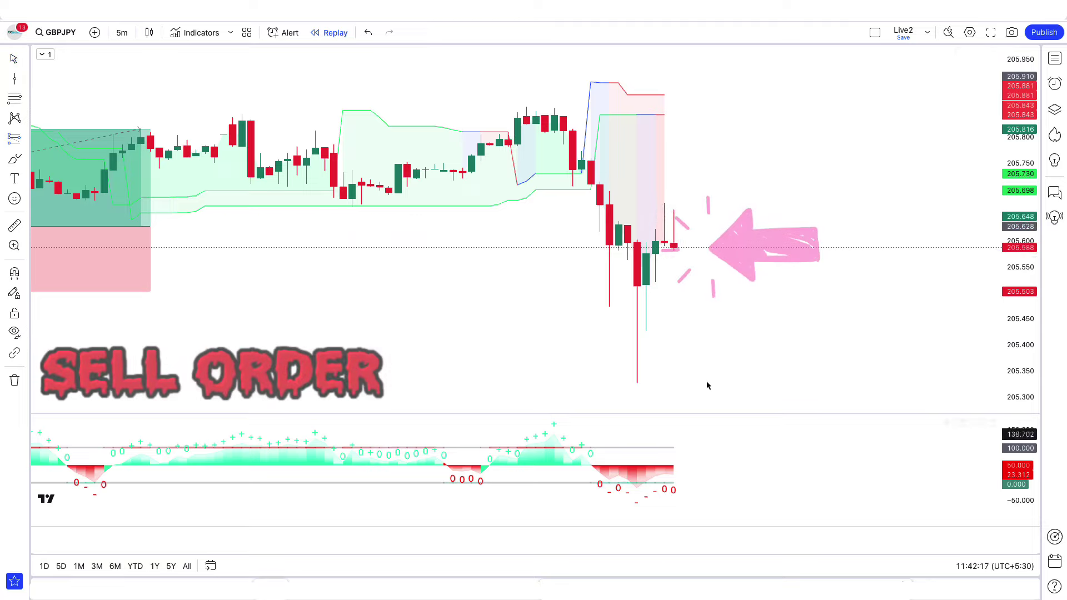
Step: Place a short position with stop near 205.872 and target near 205.276, then play the replay forward
left_click(674, 248)
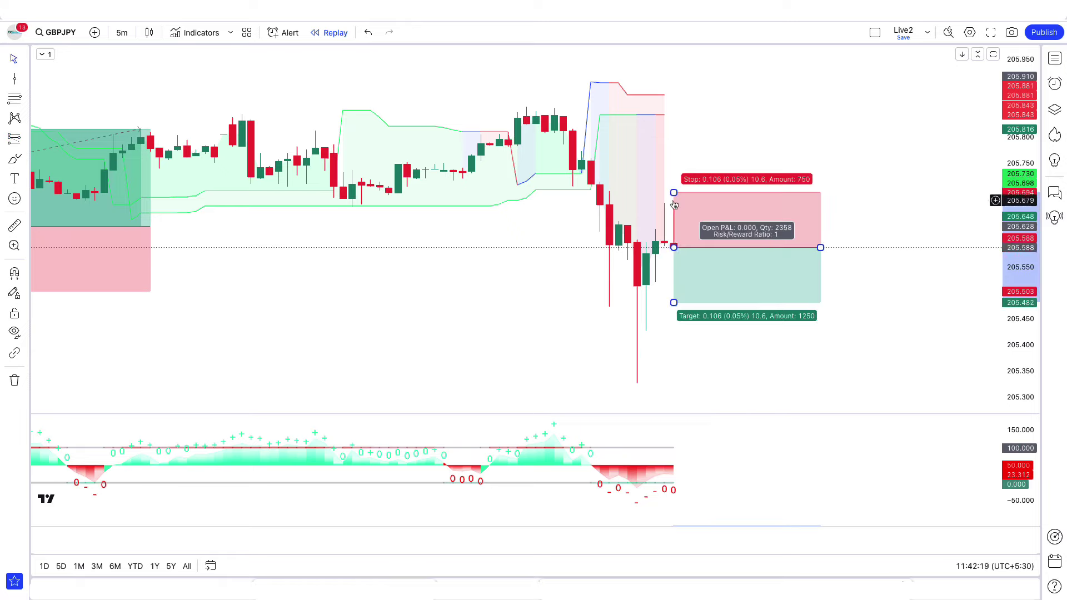
left_click_drag(674, 193, 683, 99)
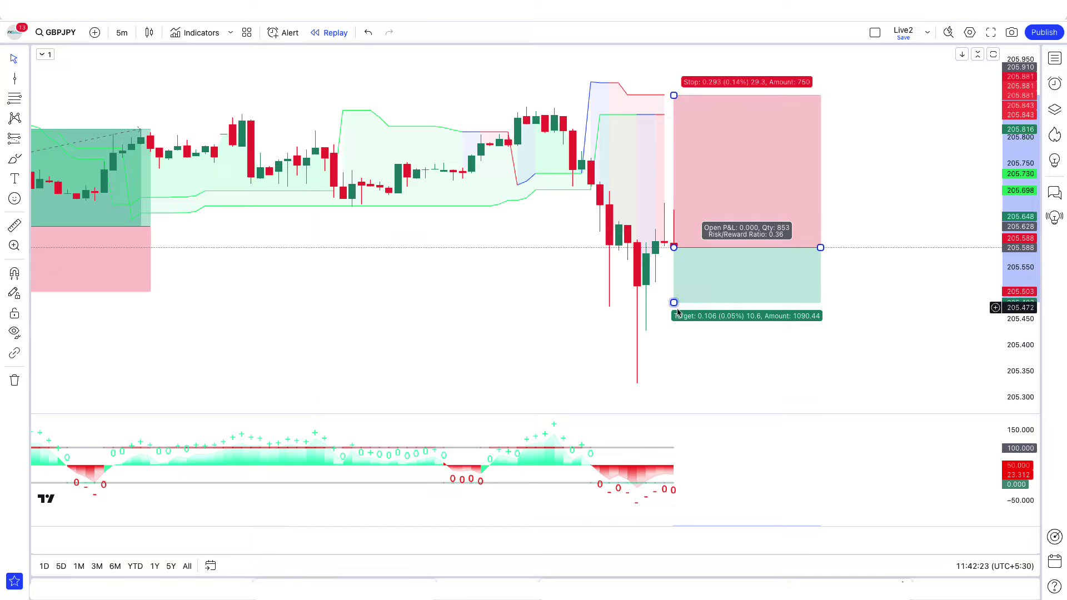
left_click_drag(674, 305, 678, 414)
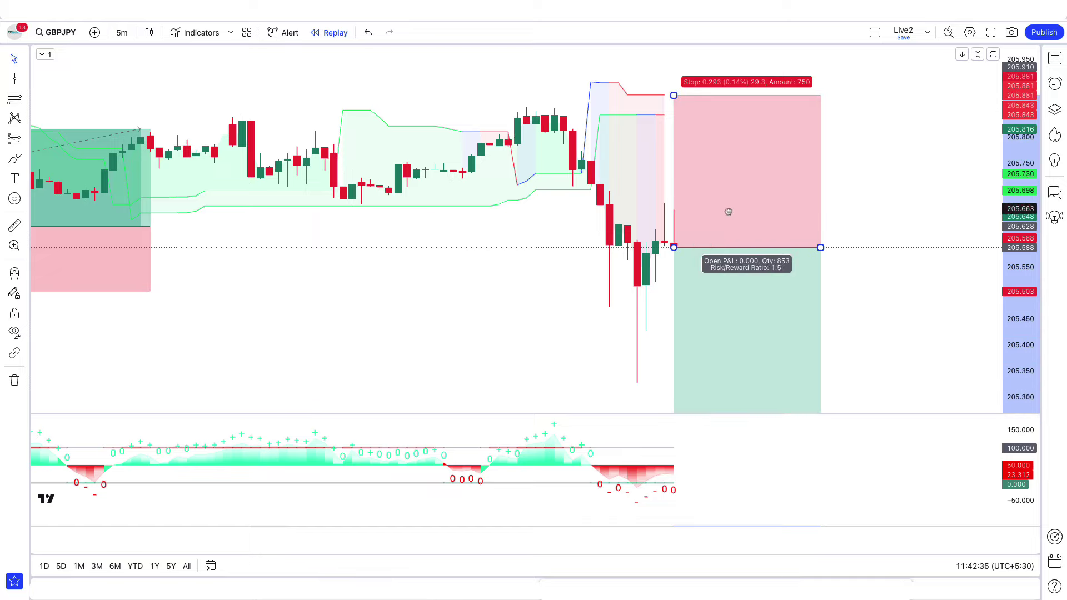
key("shift+Down")
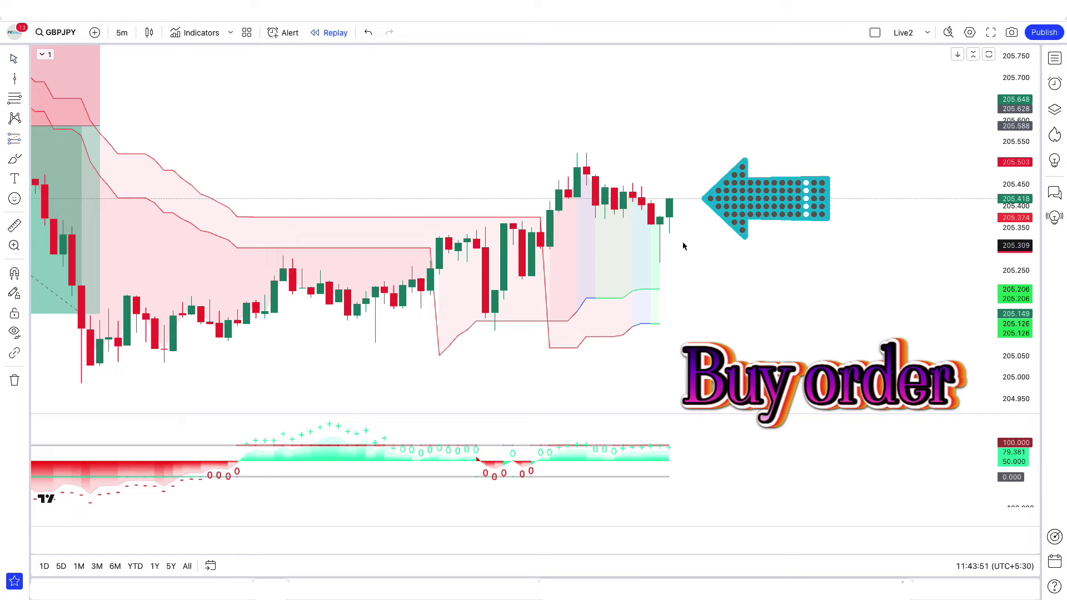
Step: Place a long position with stop 205.114 and target 205.764, stretched across the upcoming bars
left_click(669, 199)
left_click_drag(669, 245, 679, 329)
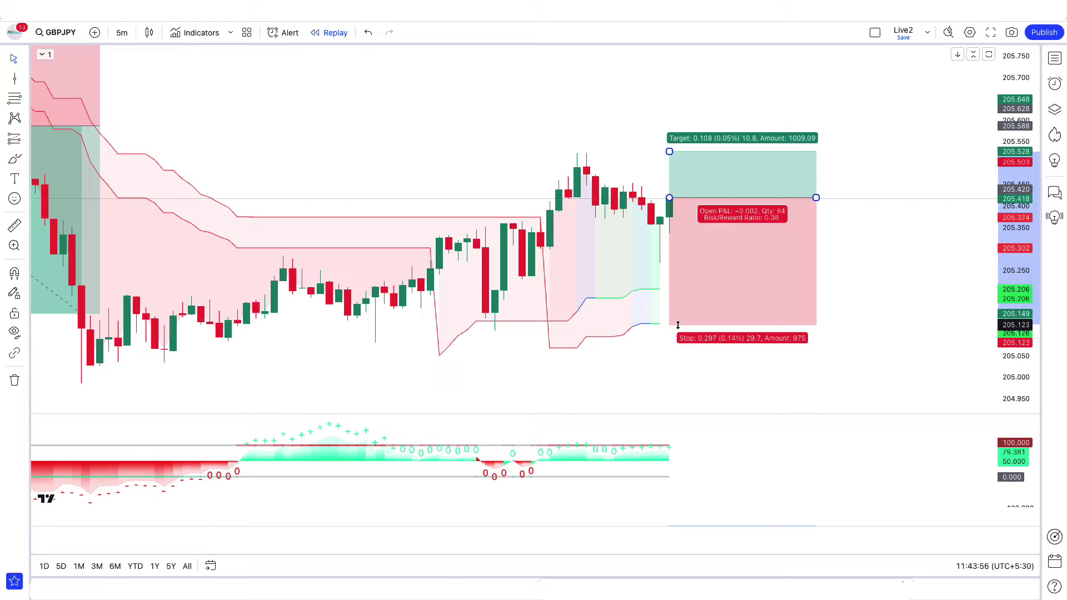
left_click_drag(668, 154, 679, 49)
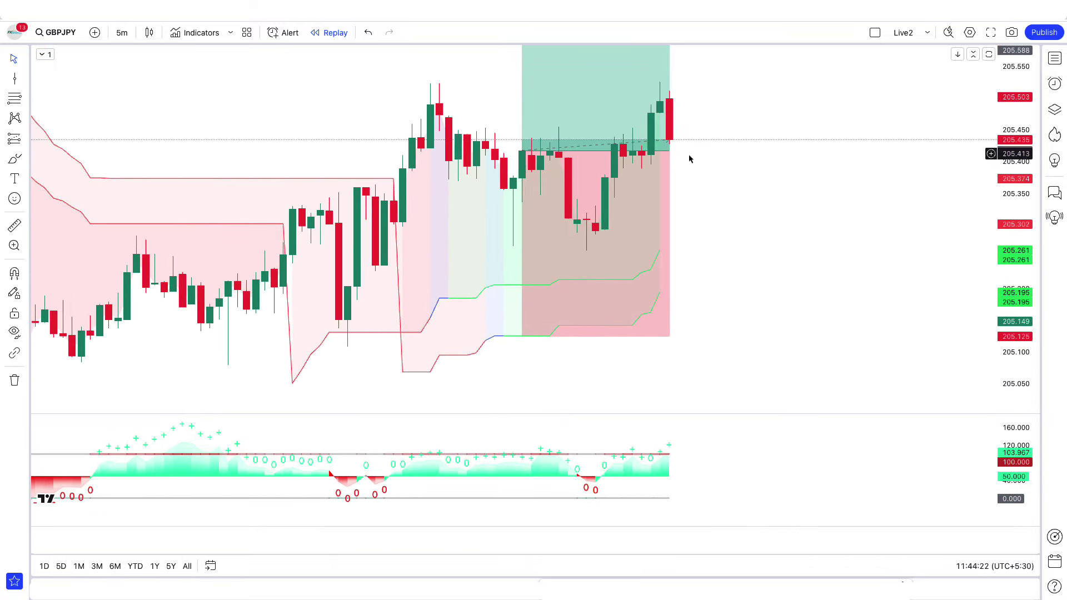
left_click_drag(669, 146, 996, 145)
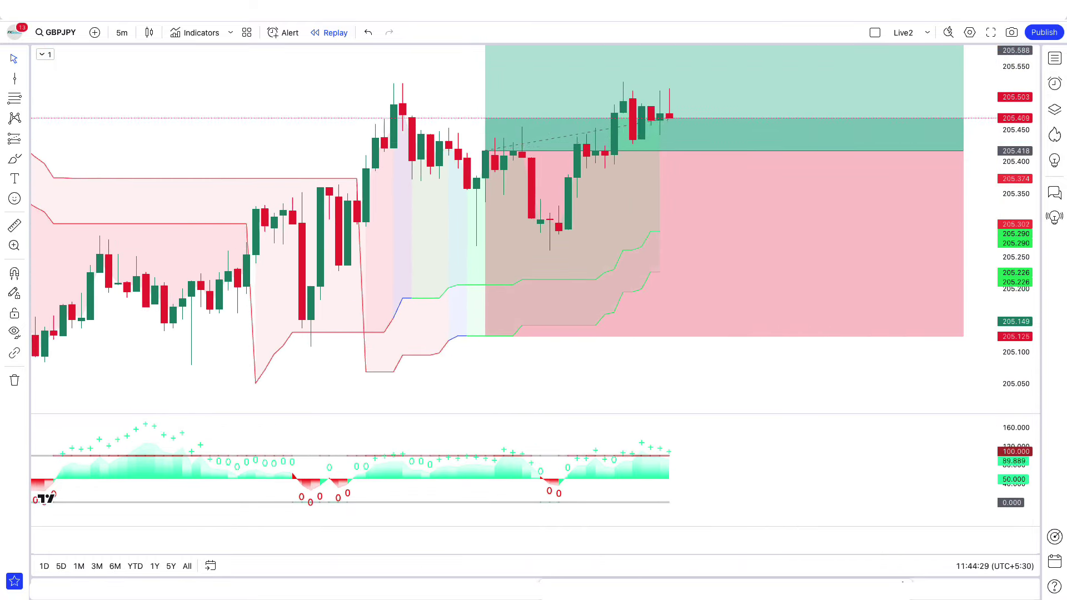